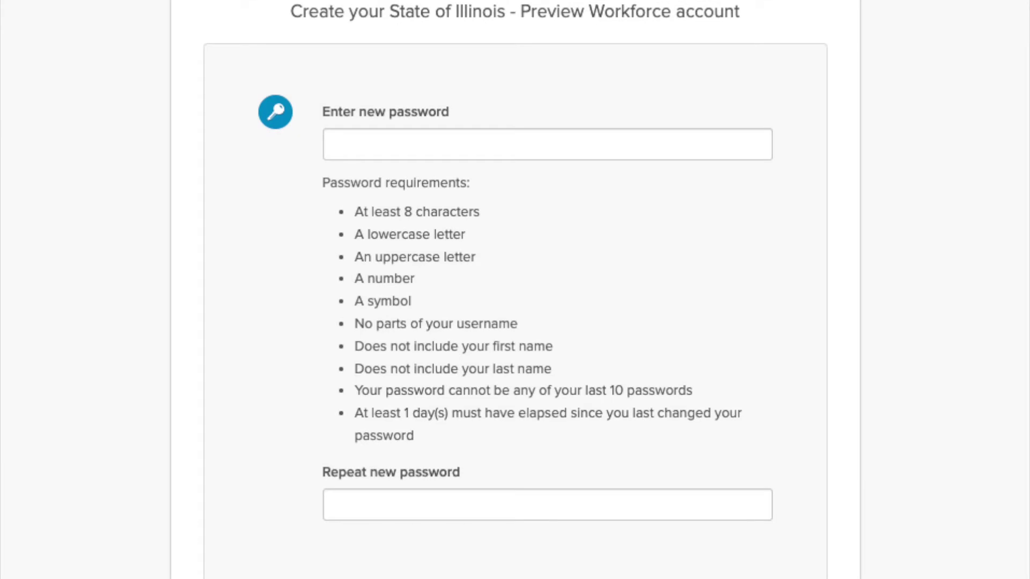
# Enter and confirm the new Okta password, then pick the circuit-board security image.
pyautogui.write('•••••••••')
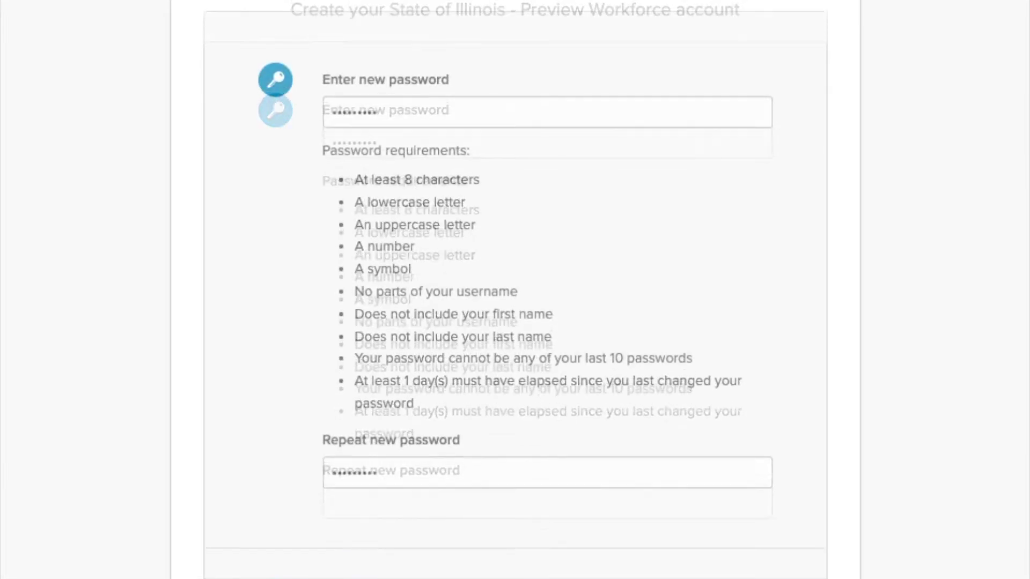
pyautogui.scroll(-3, 515, 290)
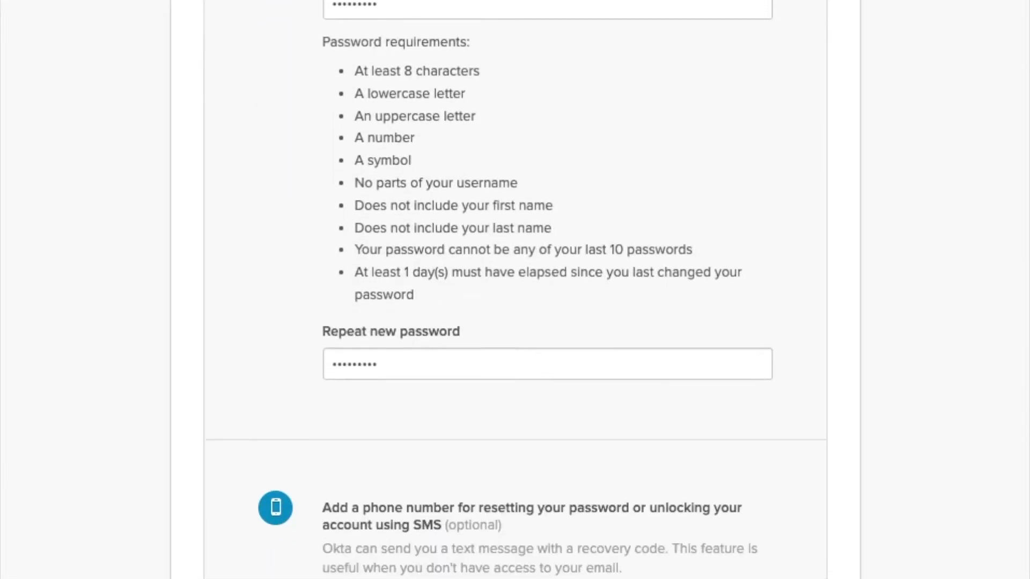
pyautogui.scroll(-4, 515, 290)
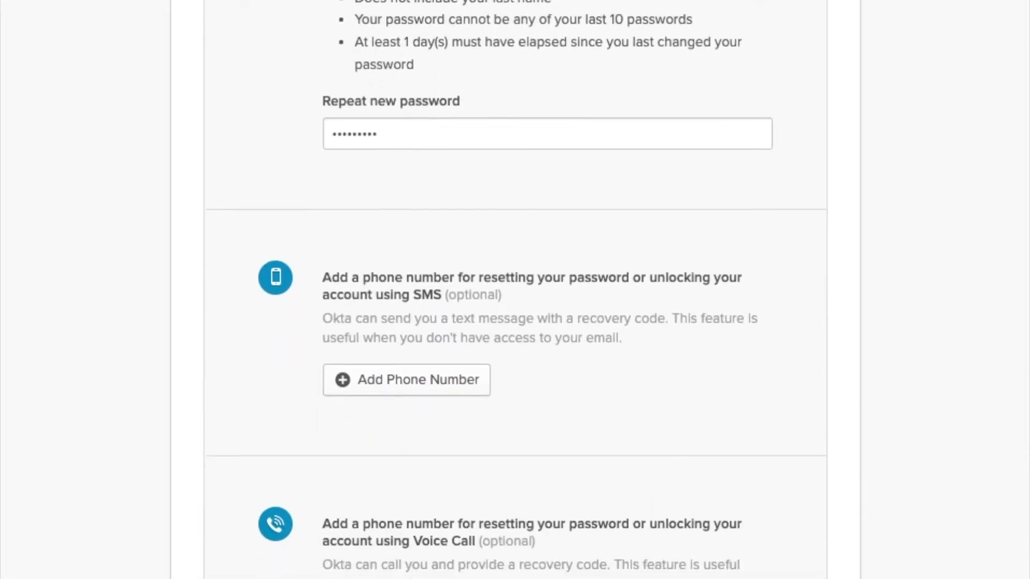
pyautogui.scroll(-4, 515, 290)
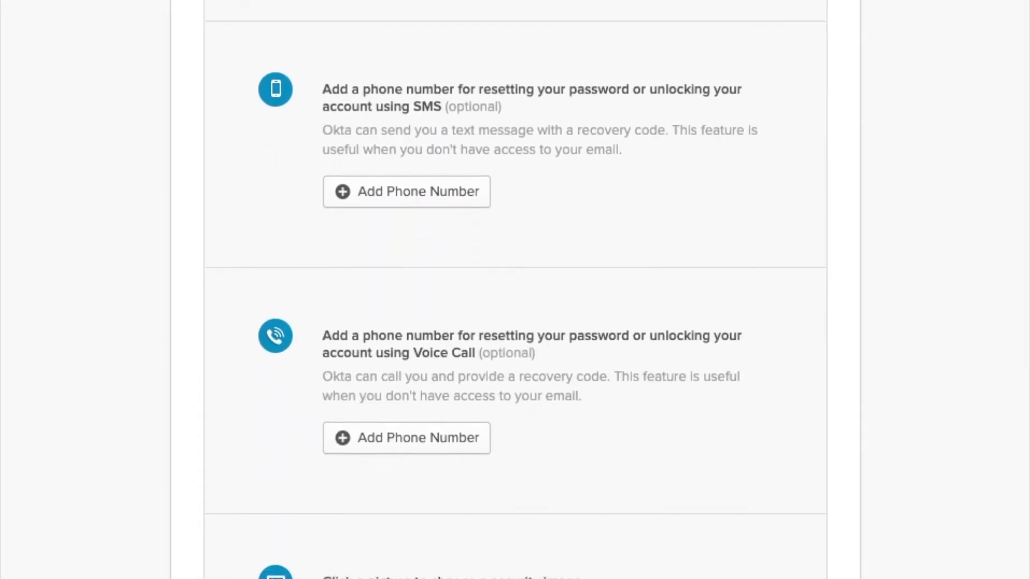
pyautogui.scroll(-1, 514, 289)
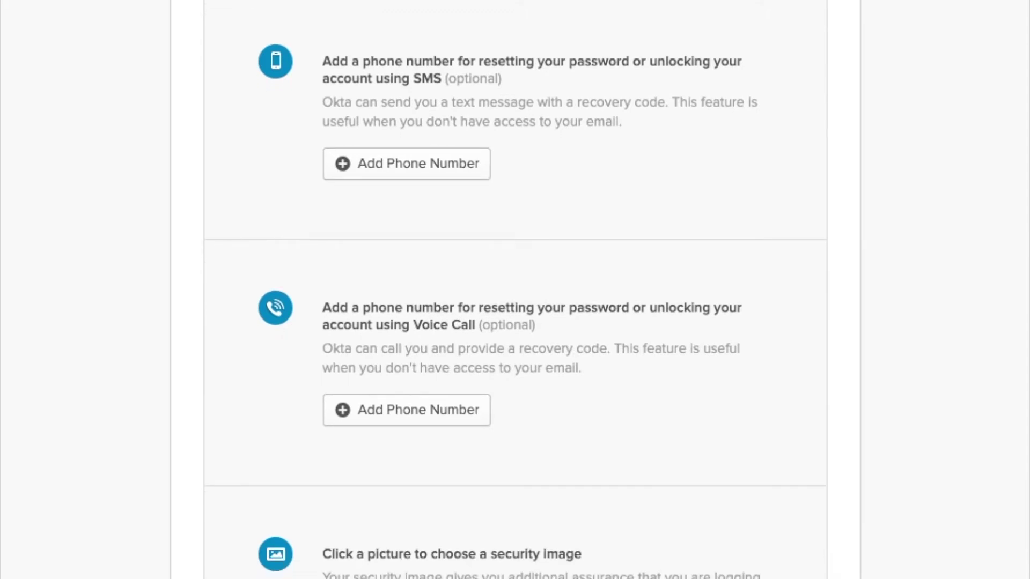
pyautogui.scroll(-5, 515, 290)
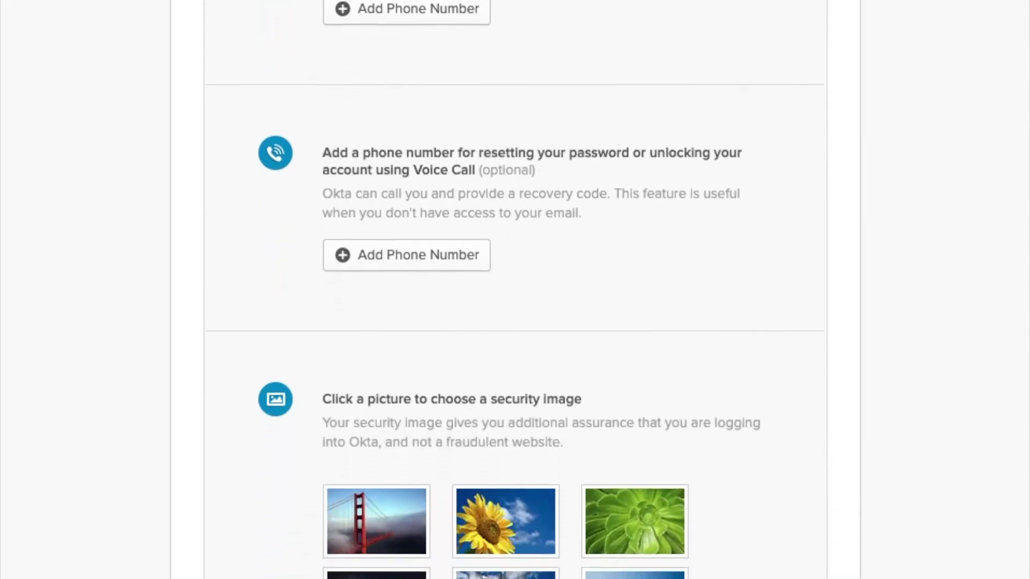
pyautogui.scroll(-4, 514, 289)
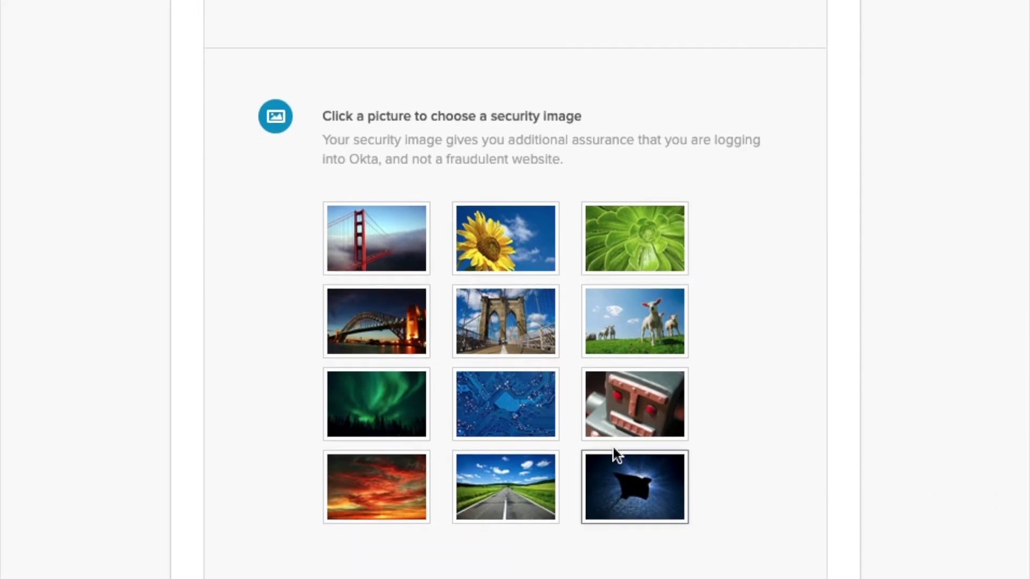
pyautogui.click(520, 421)
pyautogui.scroll(-3, 520, 422)
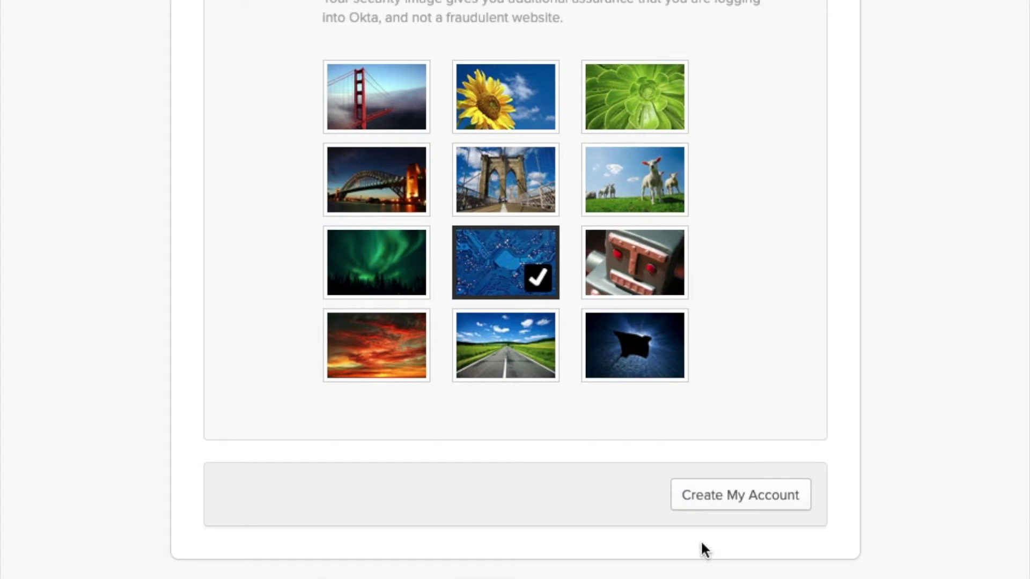
# Create the Okta account and begin setting up the Security Question factor.
pyautogui.click(696, 509)
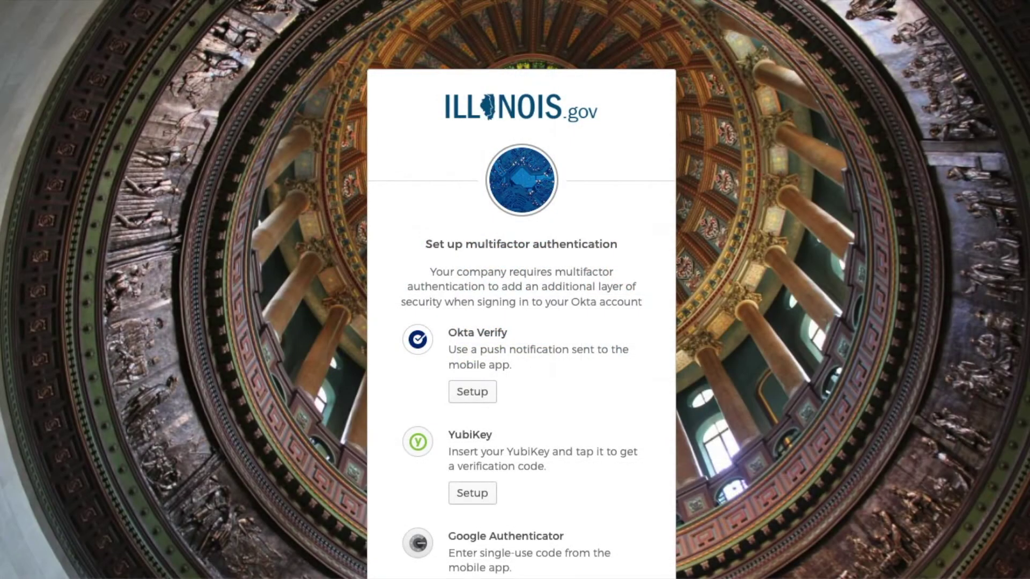
pyautogui.scroll(-2, 520, 317)
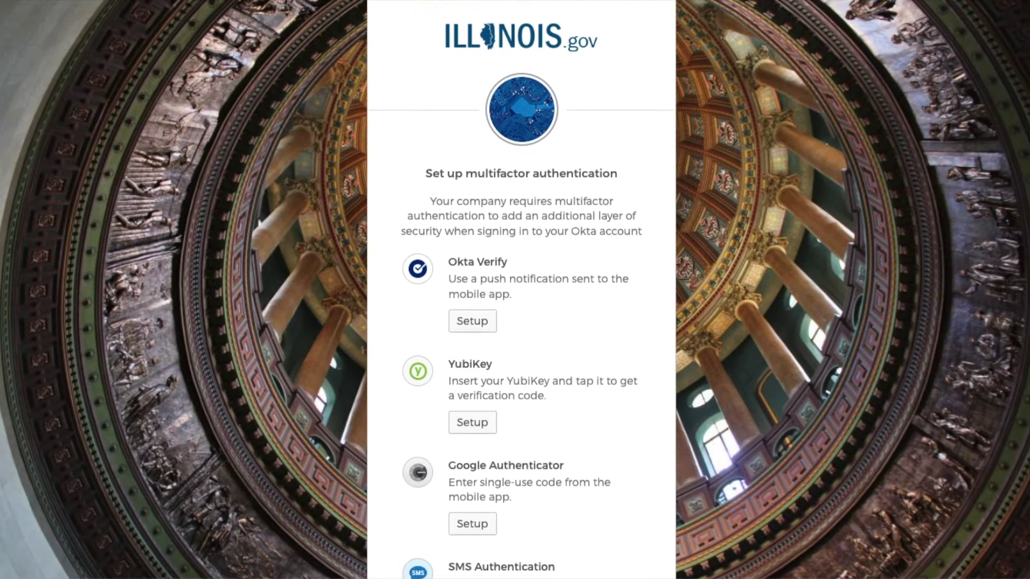
pyautogui.scroll(-3, 521, 317)
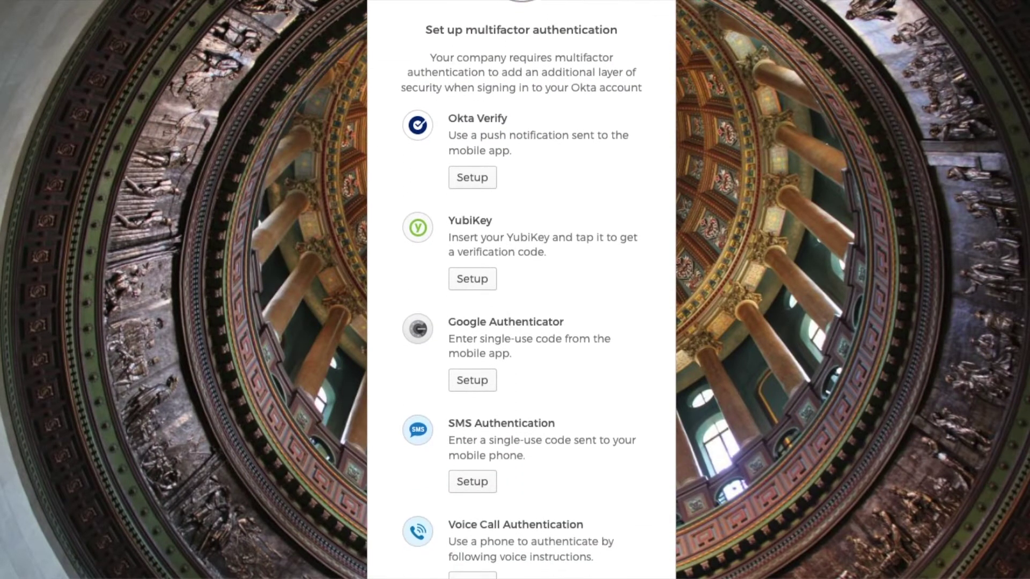
pyautogui.scroll(-2, 520, 316)
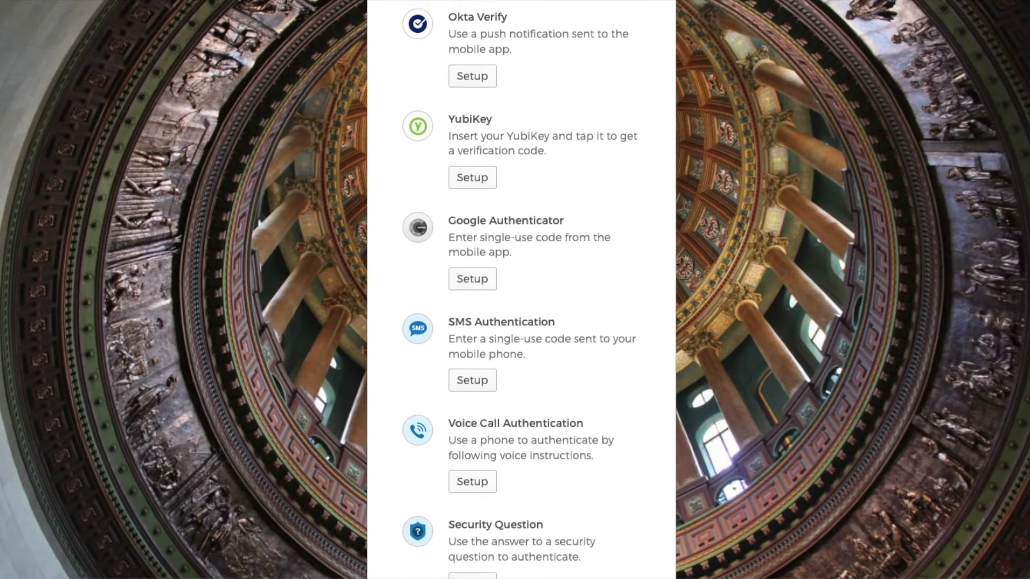
pyautogui.scroll(-1, 521, 317)
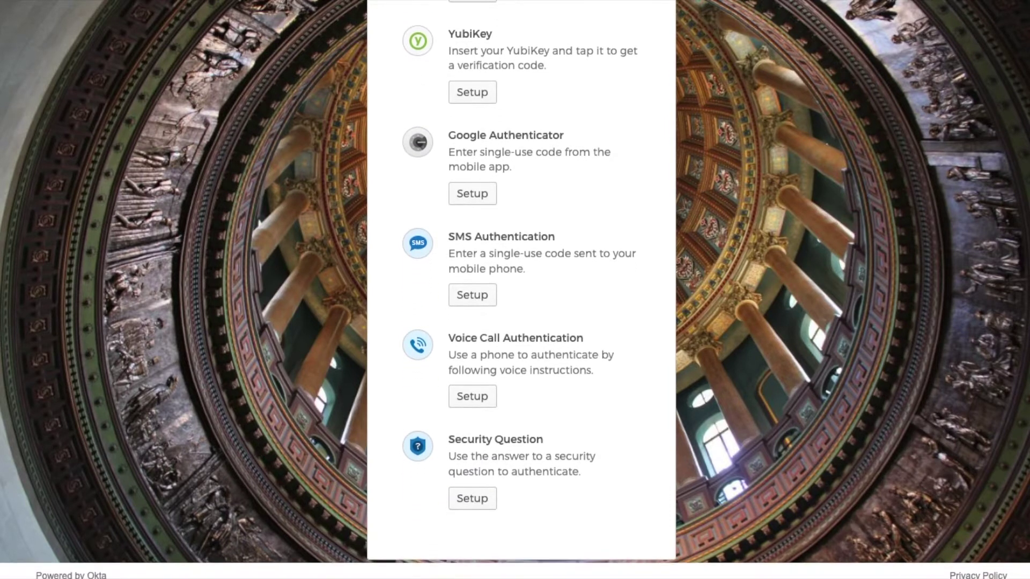
pyautogui.click(483, 505)
# Choose the least-liked childhood food security question, enter the security answer, and save it.
pyautogui.click(643, 284)
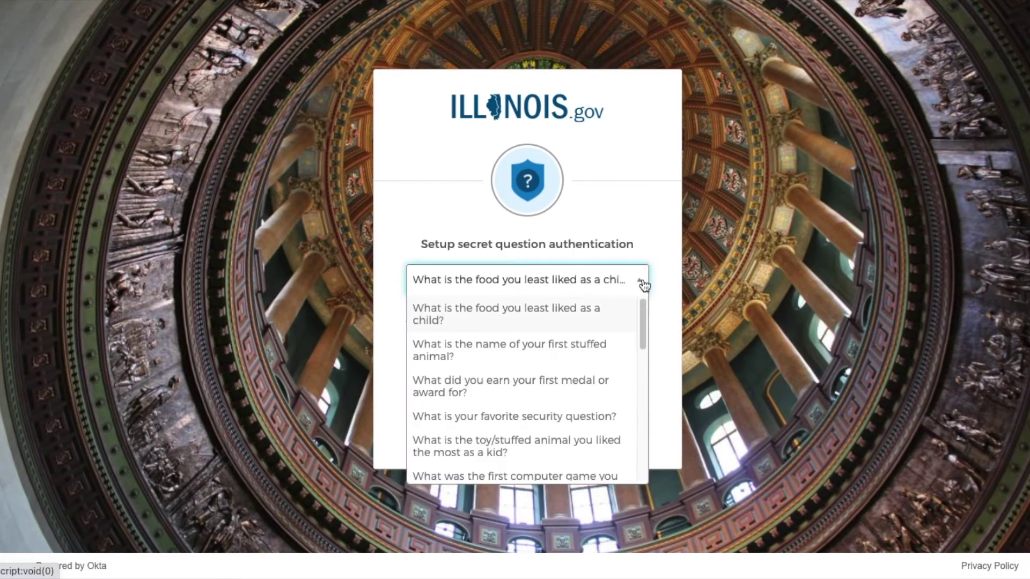
pyautogui.click(622, 317)
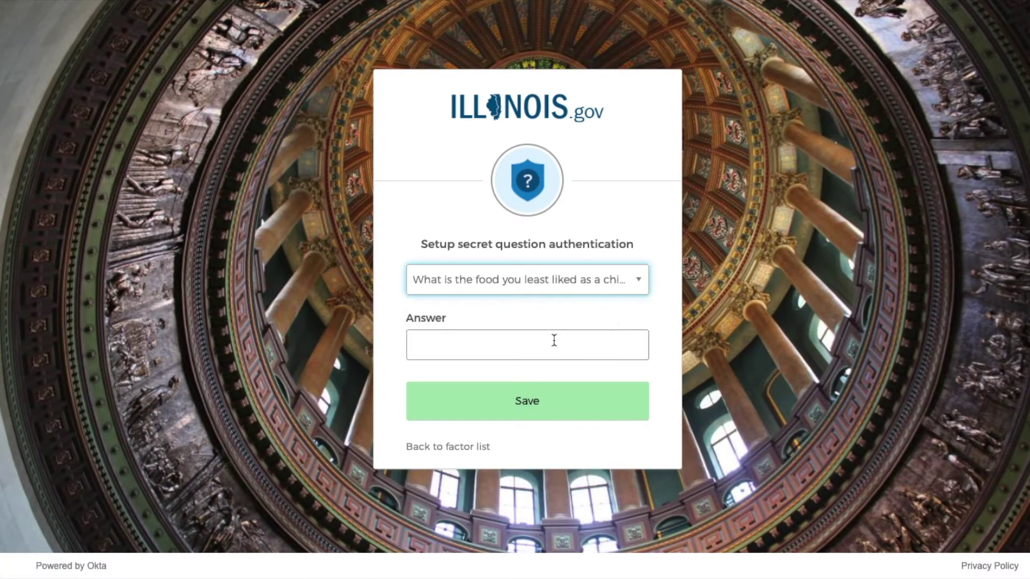
pyautogui.click(530, 340)
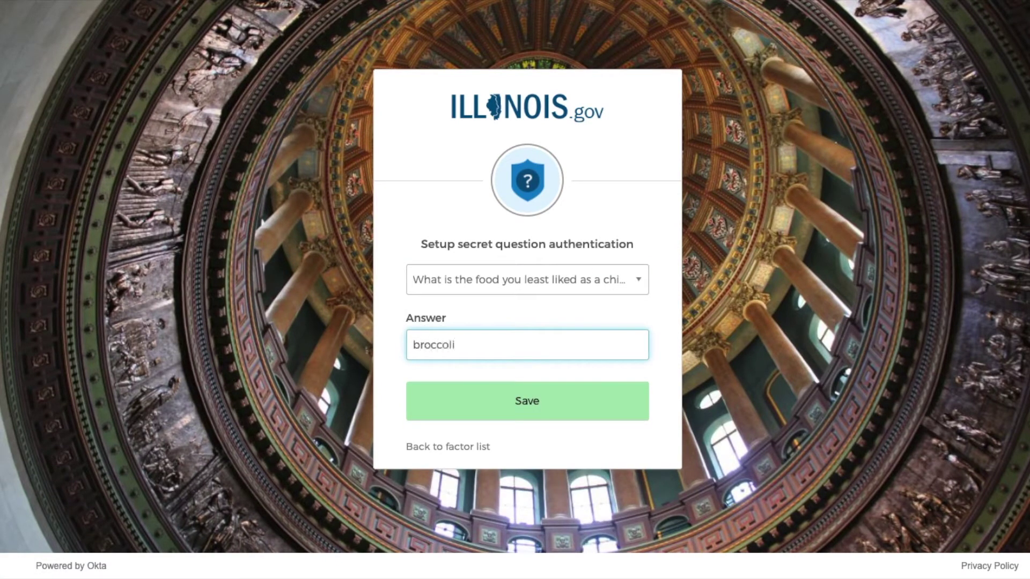
pyautogui.click(479, 401)
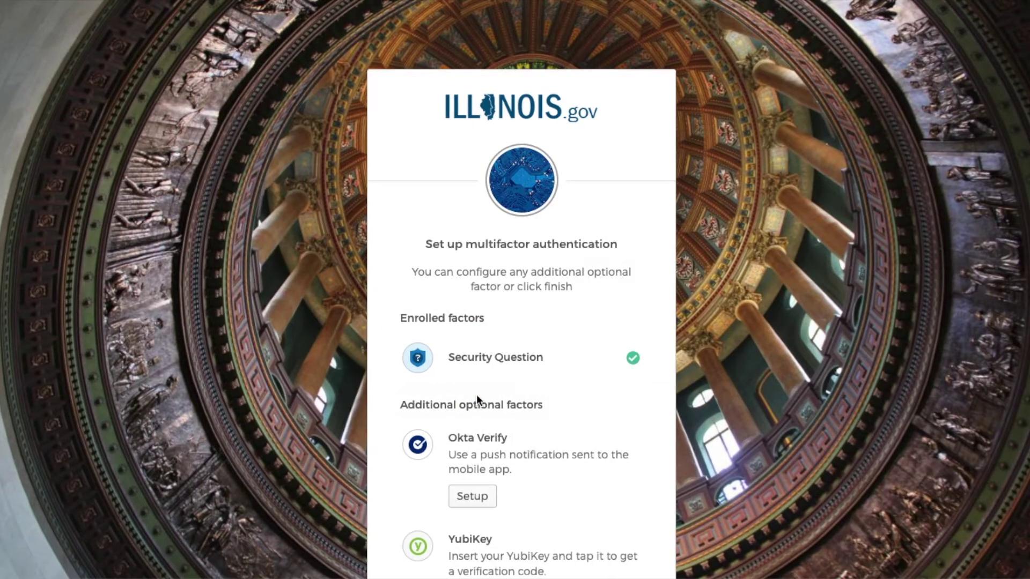
# Finish multifactor enrollment with only the security question enrolled.
pyautogui.scroll(-5, 477, 397)
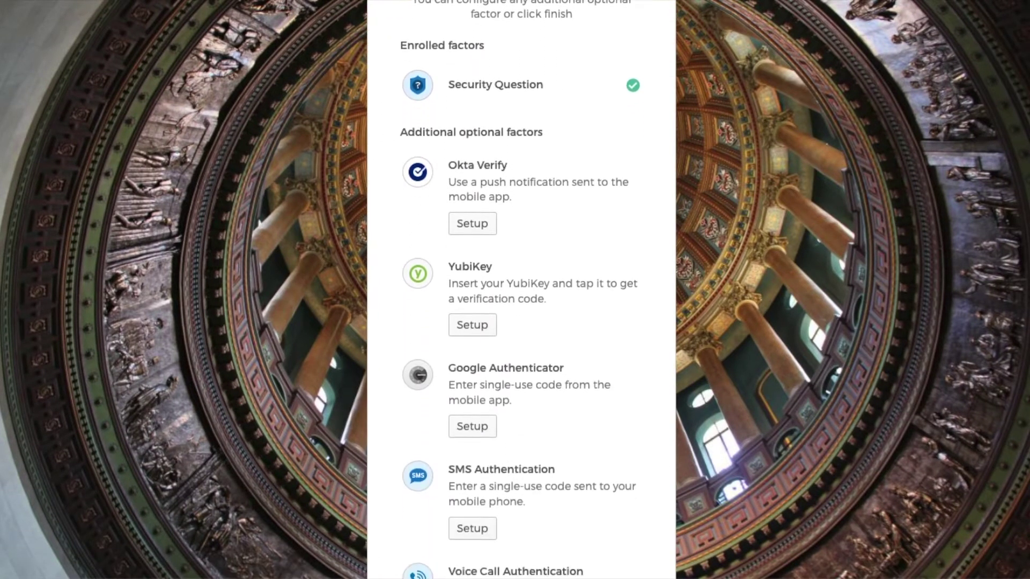
pyautogui.scroll(-3, 521, 289)
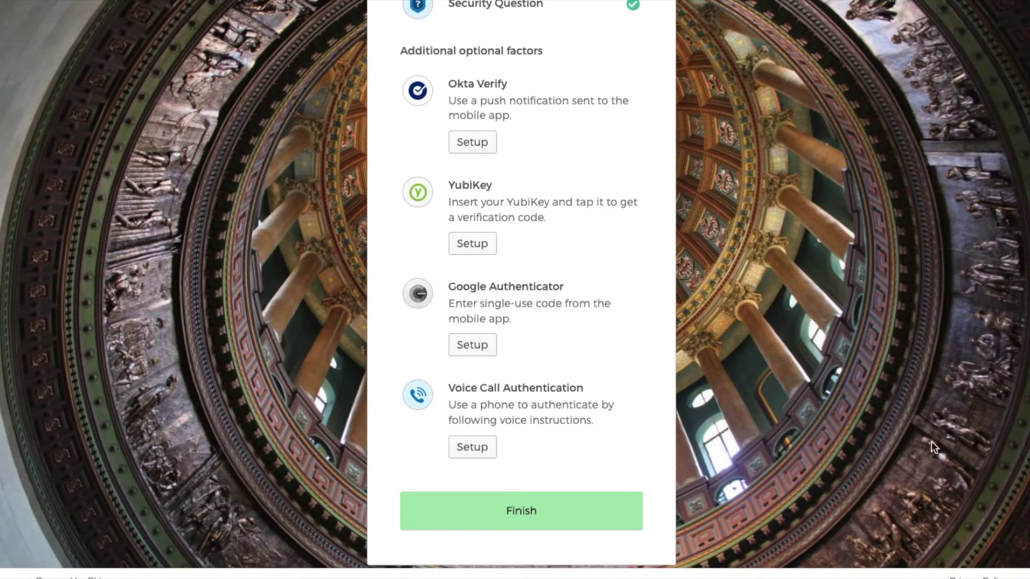
pyautogui.click(617, 516)
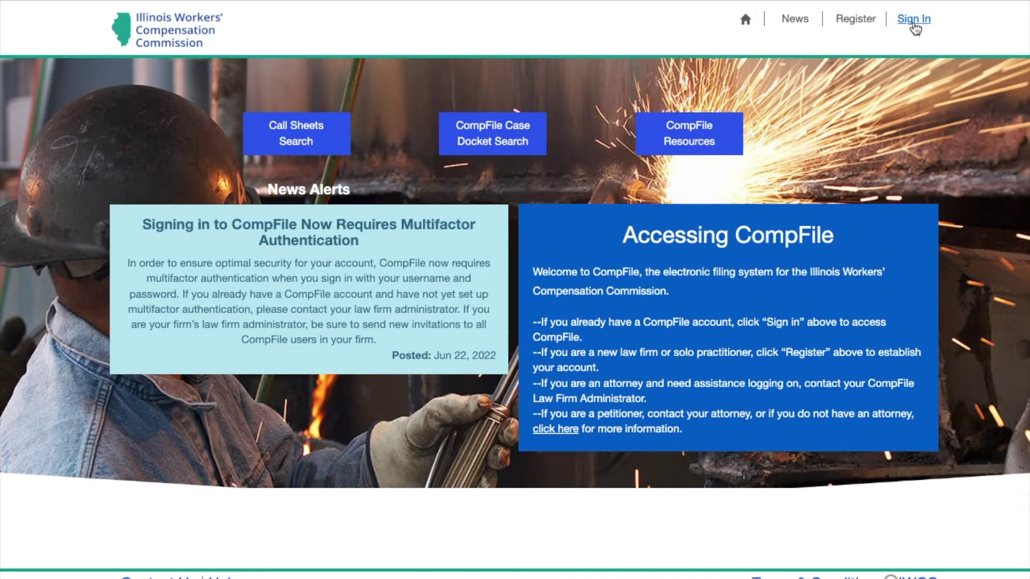
# Sign in to CompFile and open the Applications list.
pyautogui.click(913, 22)
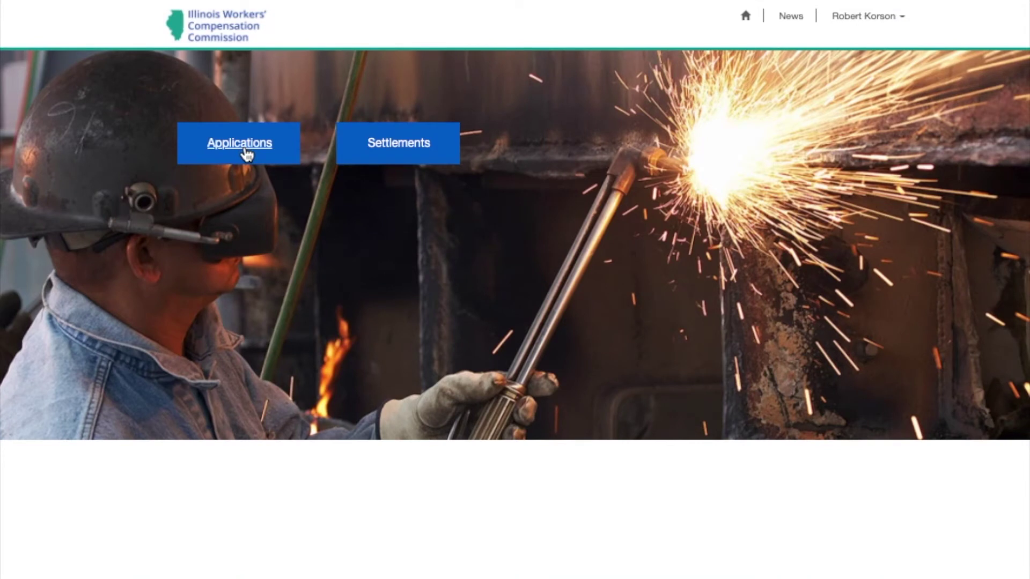
pyautogui.click(247, 154)
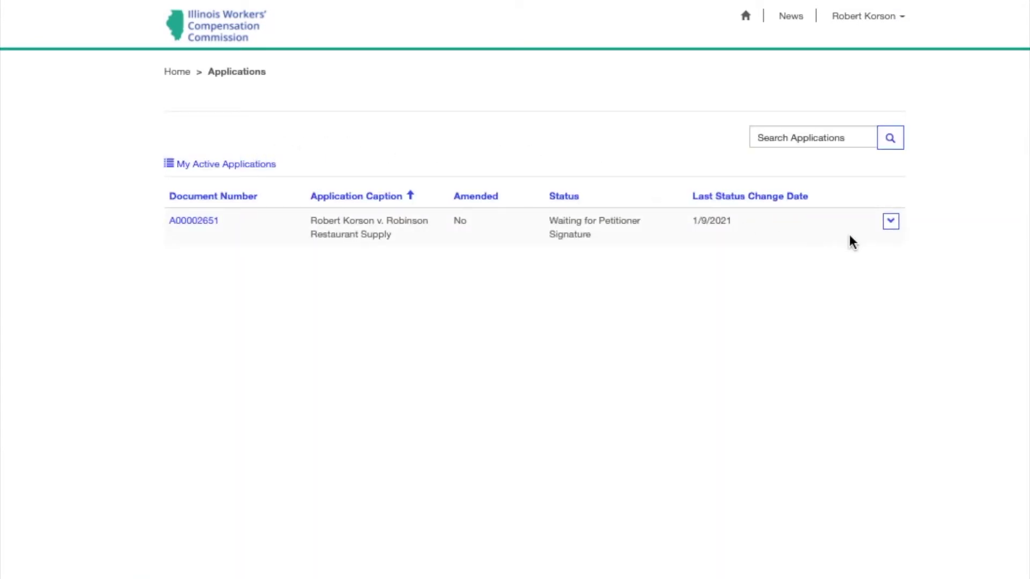
# Open the application awaiting petitioner signature with View and E-Sign from its row menu.
pyautogui.click(889, 226)
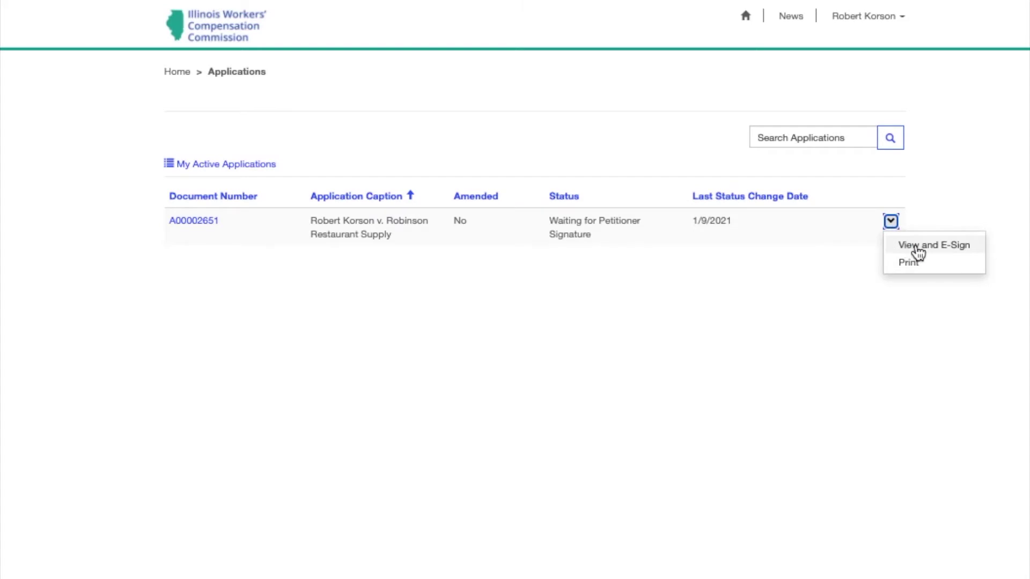
pyautogui.click(915, 246)
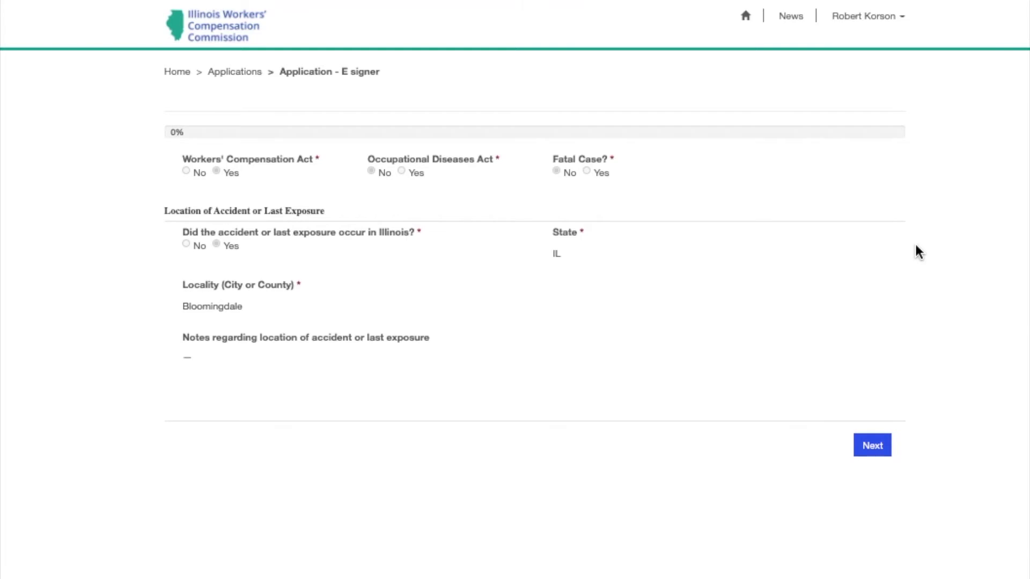
# Review the application form and Rep Agreement document through to the Petitioner Signature page.
pyautogui.click(882, 445)
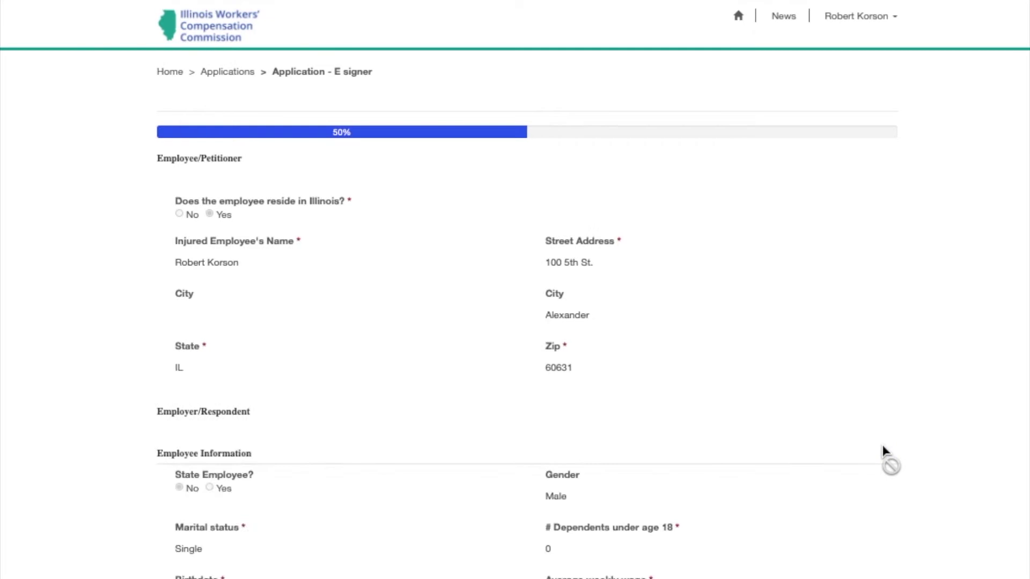
pyautogui.scroll(-6, 883, 446)
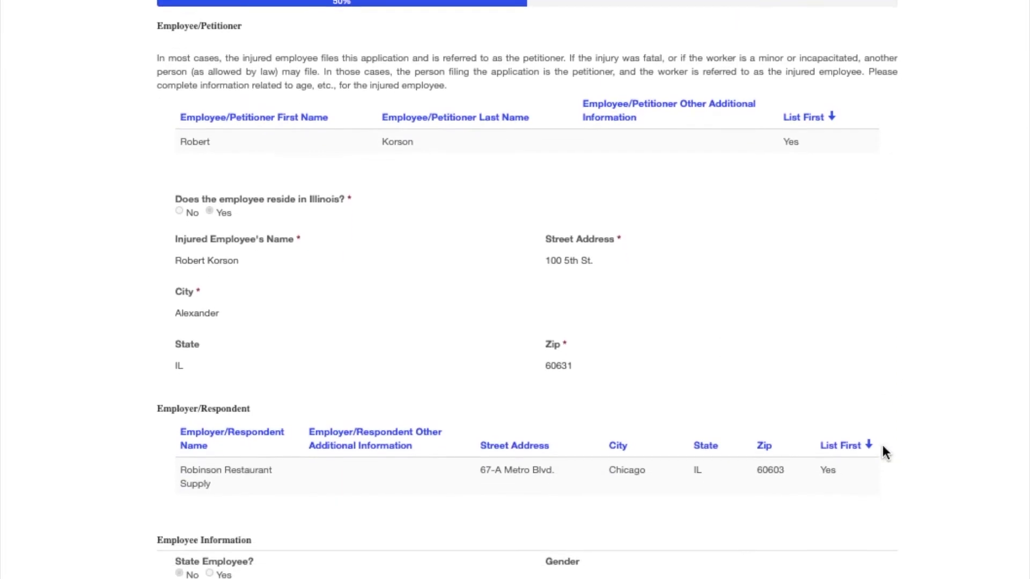
pyautogui.scroll(-5, 883, 450)
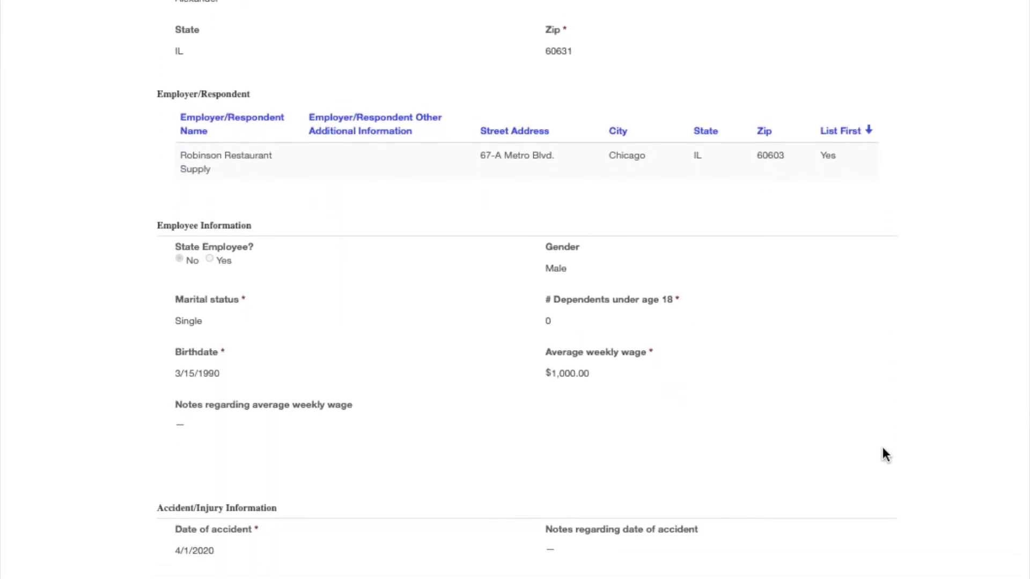
pyautogui.scroll(-7, 883, 449)
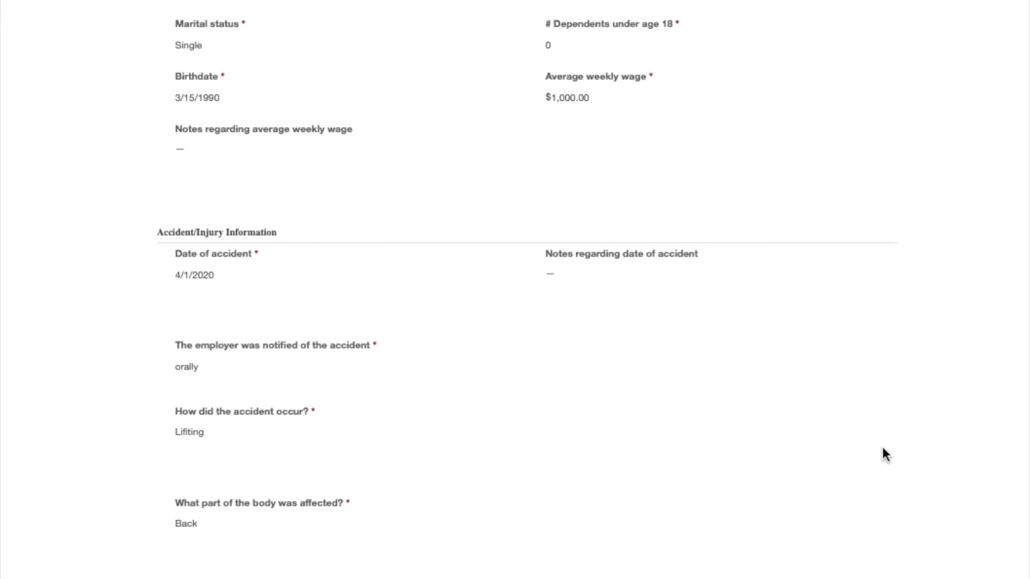
pyautogui.scroll(-5, 882, 449)
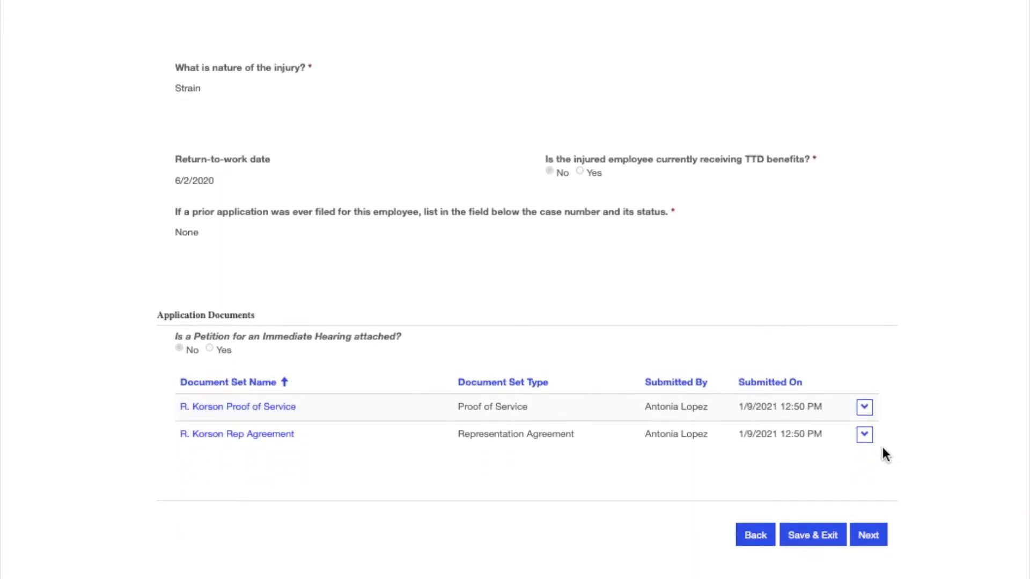
pyautogui.click(863, 436)
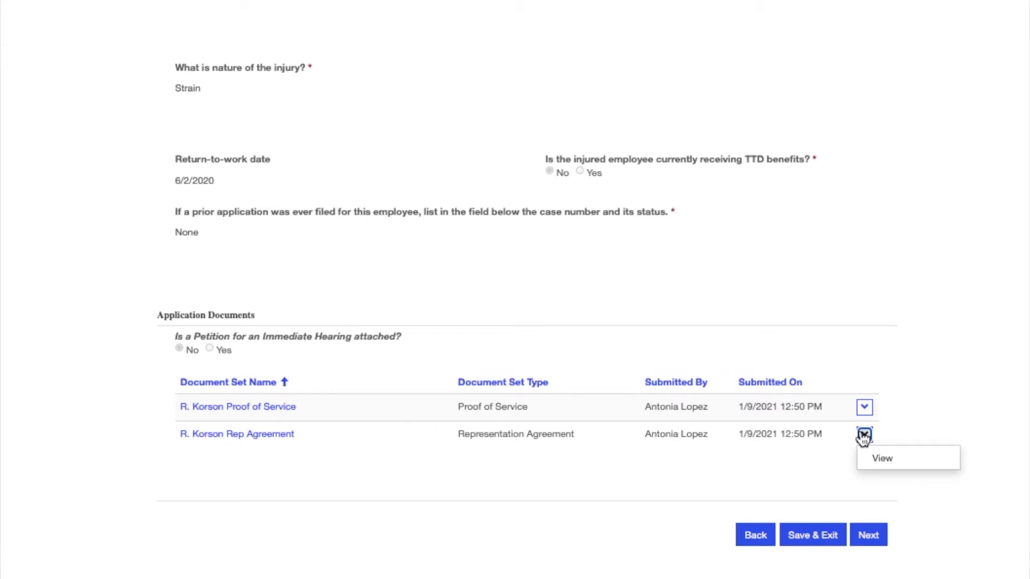
pyautogui.click(942, 484)
pyautogui.click(870, 536)
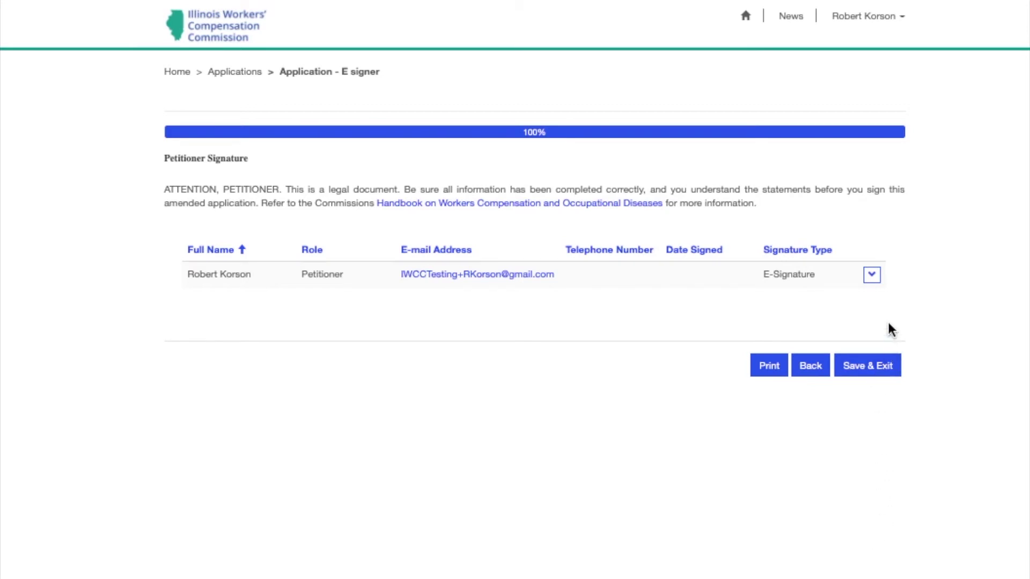
# Apply the petitioner's e-signature dated 1/9/2021 and Save & Exit.
pyautogui.click(871, 276)
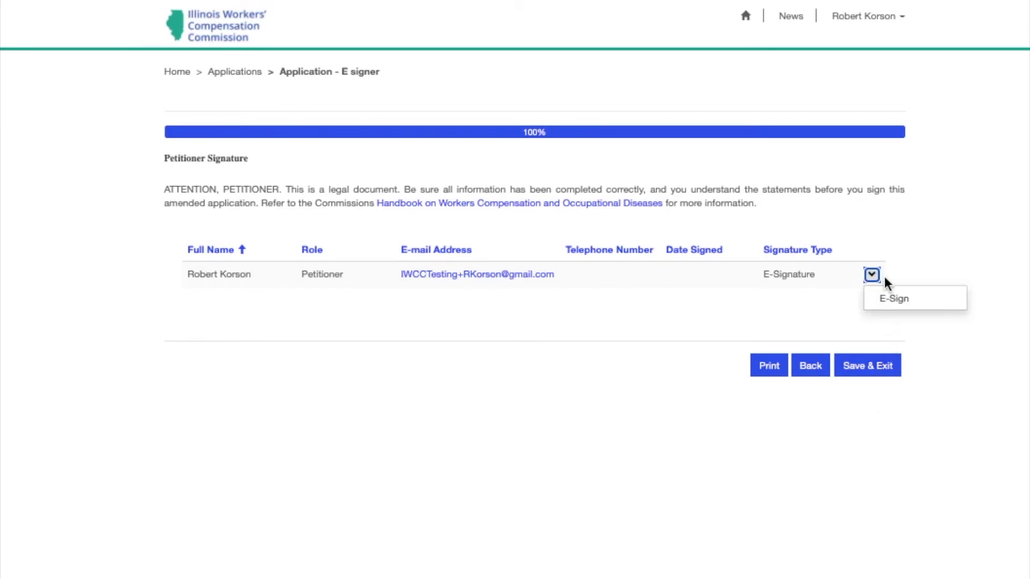
pyautogui.click(929, 305)
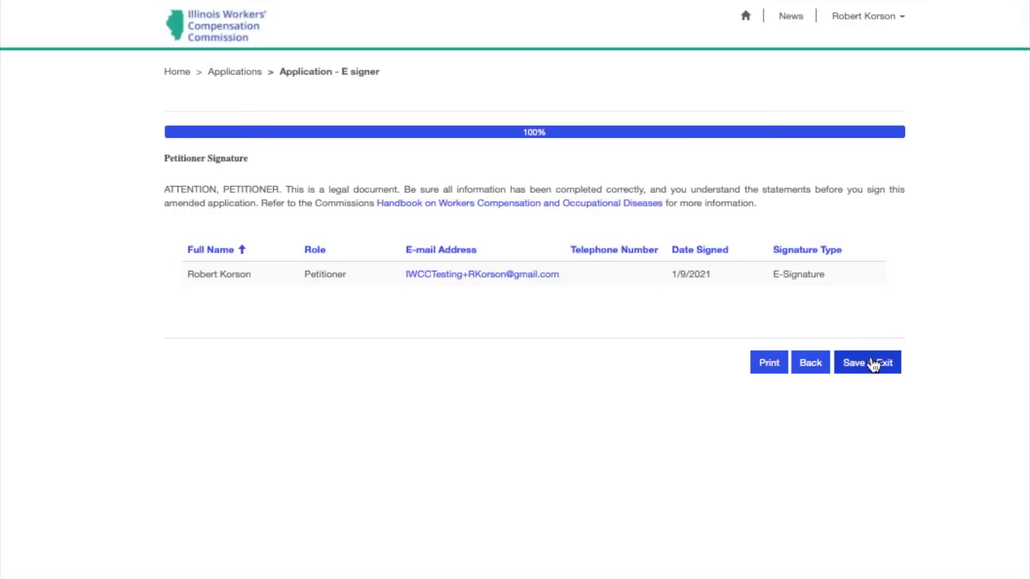
pyautogui.click(870, 364)
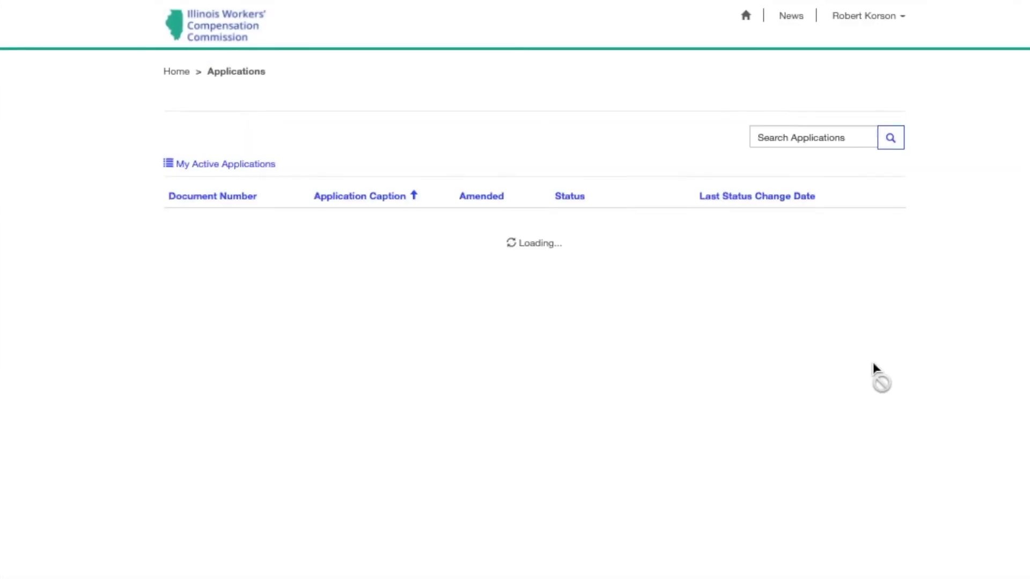